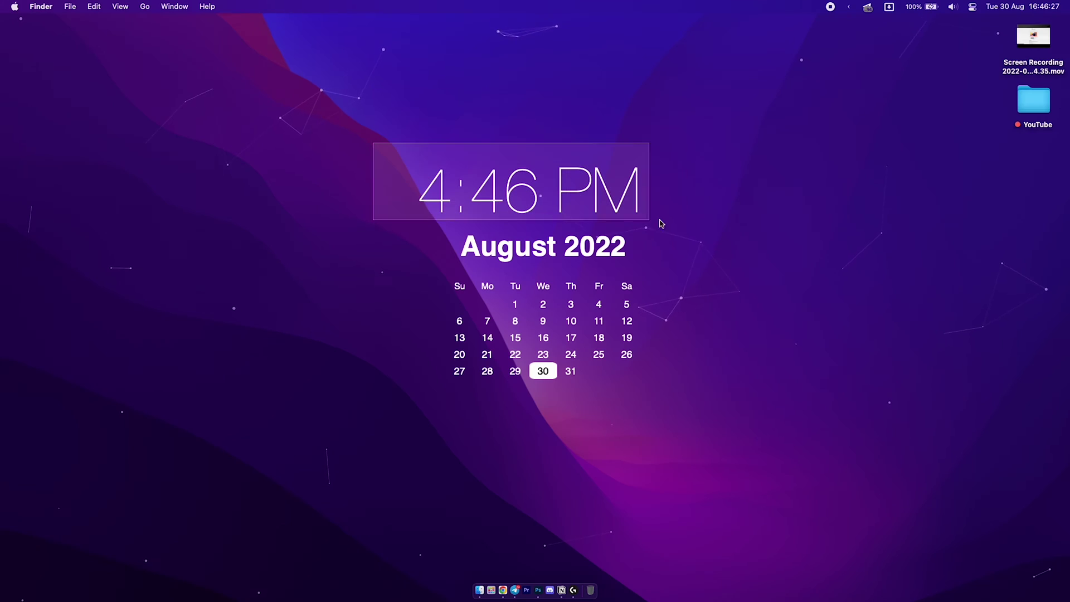
Step: Drag a selection box around the calendar widget on the desktop
{"action": "left_click_drag", "start_coordinate": [661, 223], "coordinate": [695, 234]}
{"action": "left_click_drag", "start_coordinate": [362, 231], "coordinate": [748, 412]}
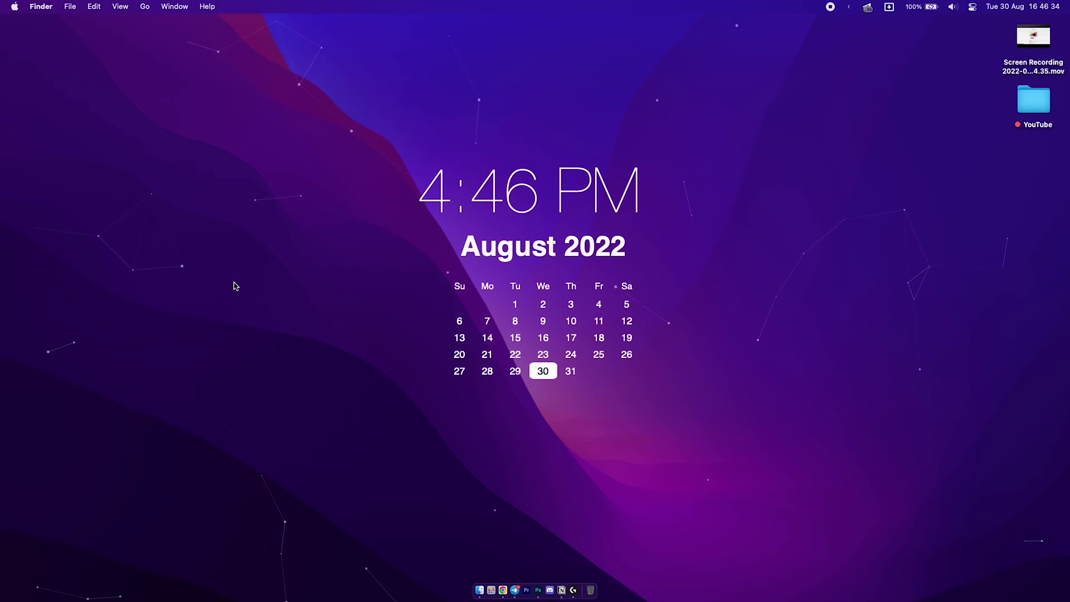
{"action": "left_click_drag", "start_coordinate": [221, 468], "coordinate": [332, 537]}
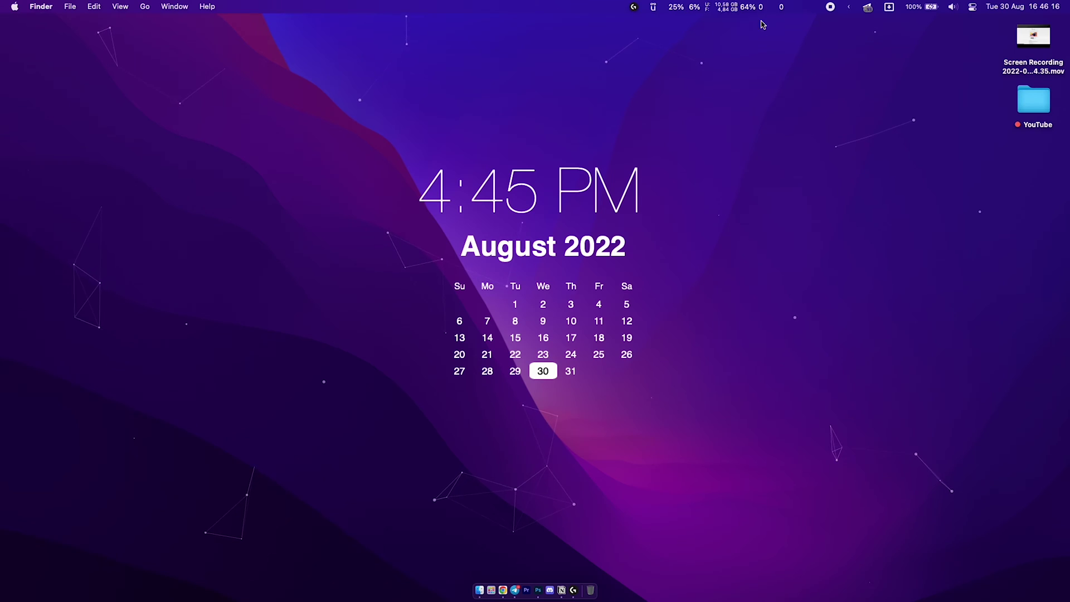
Step: Look over the installed widgets listed in the Übersicht menu-bar menu
{"action": "left_click", "coordinate": [653, 7]}
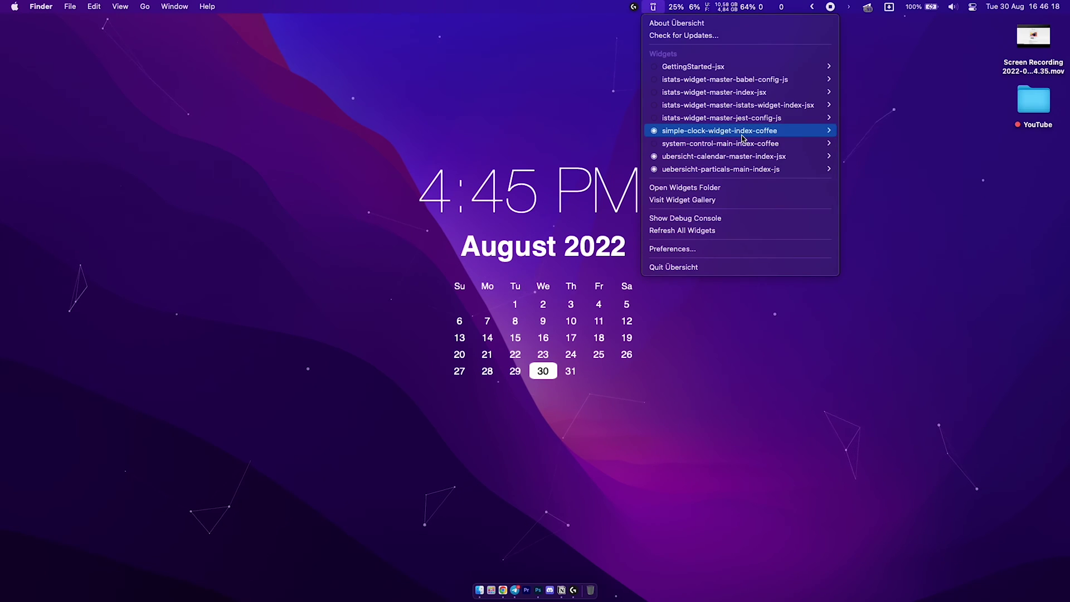
{"action": "mouse_move", "coordinate": [802, 131]}
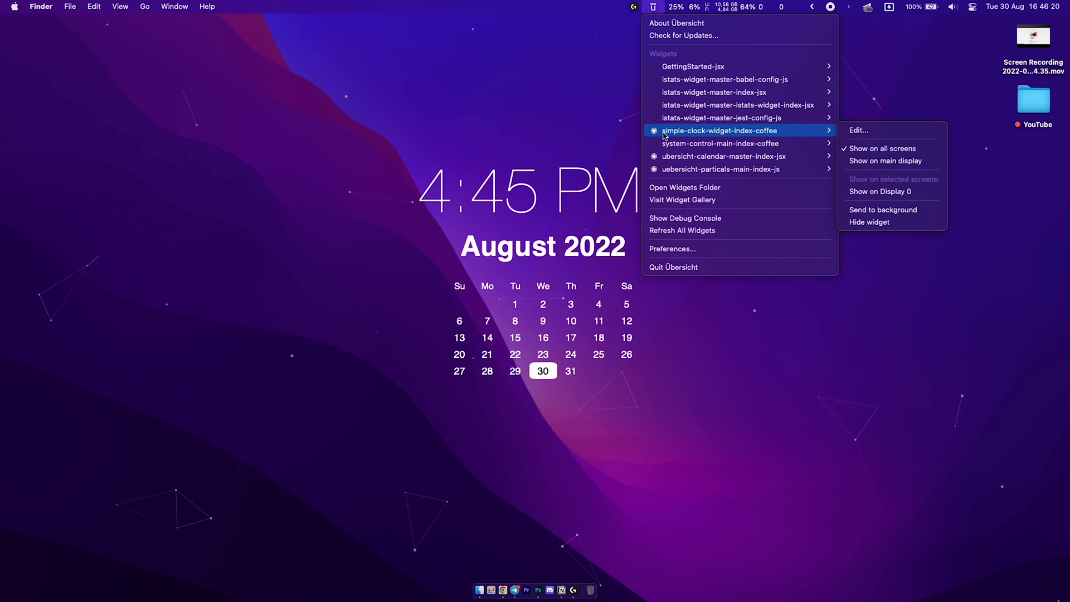
{"action": "mouse_move", "coordinate": [718, 159]}
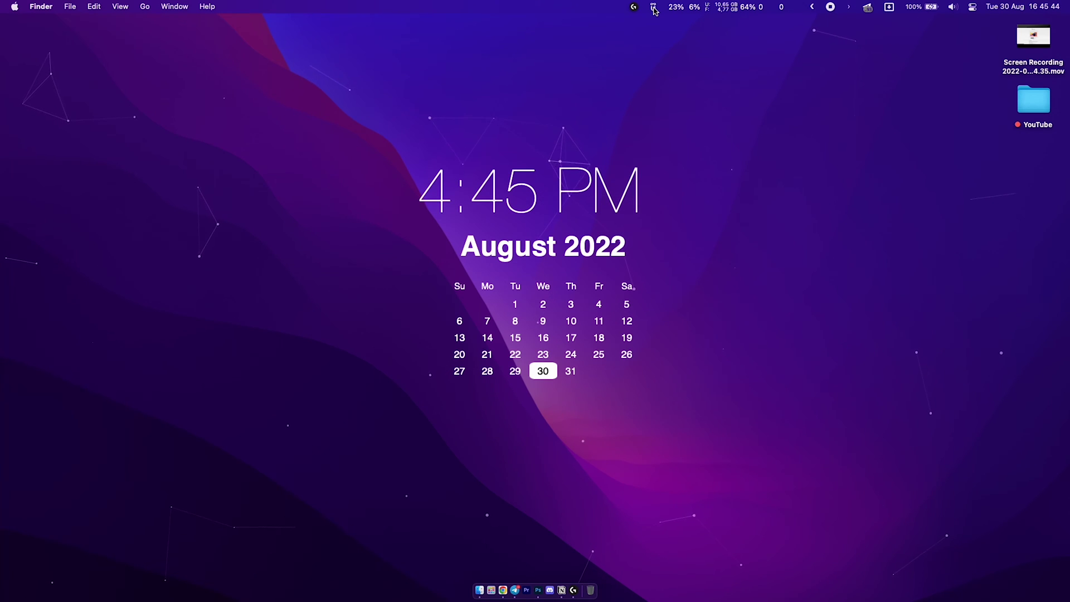
Step: Open Visit Widget Gallery from the Übersicht menu and scroll down through the widget cards
{"action": "left_click", "coordinate": [654, 8]}
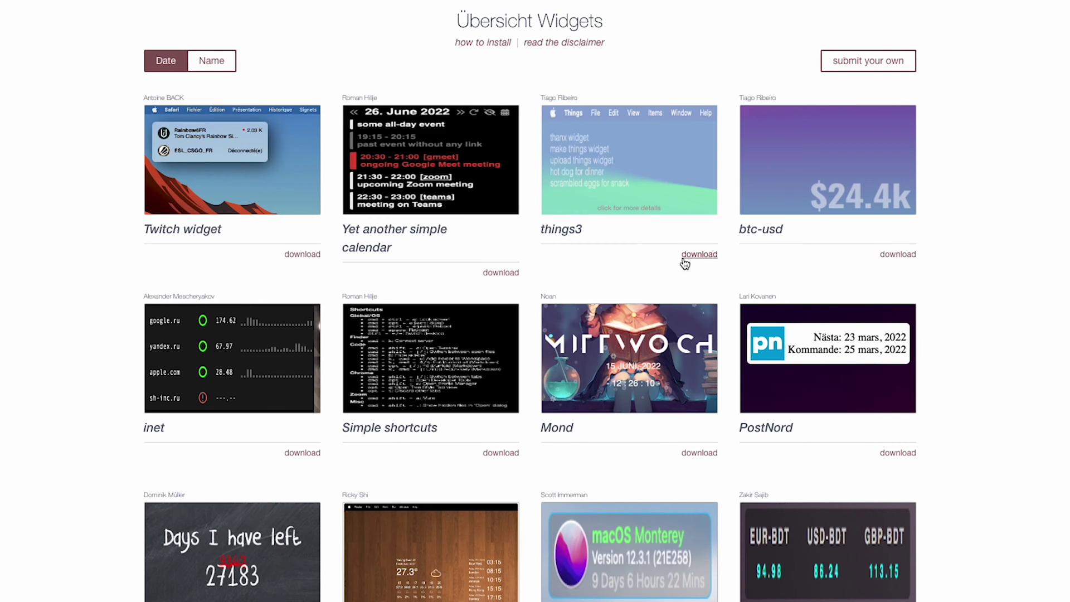
{"action": "scroll", "coordinate": [684, 264], "scroll_direction": "down", "scroll_amount": 12}
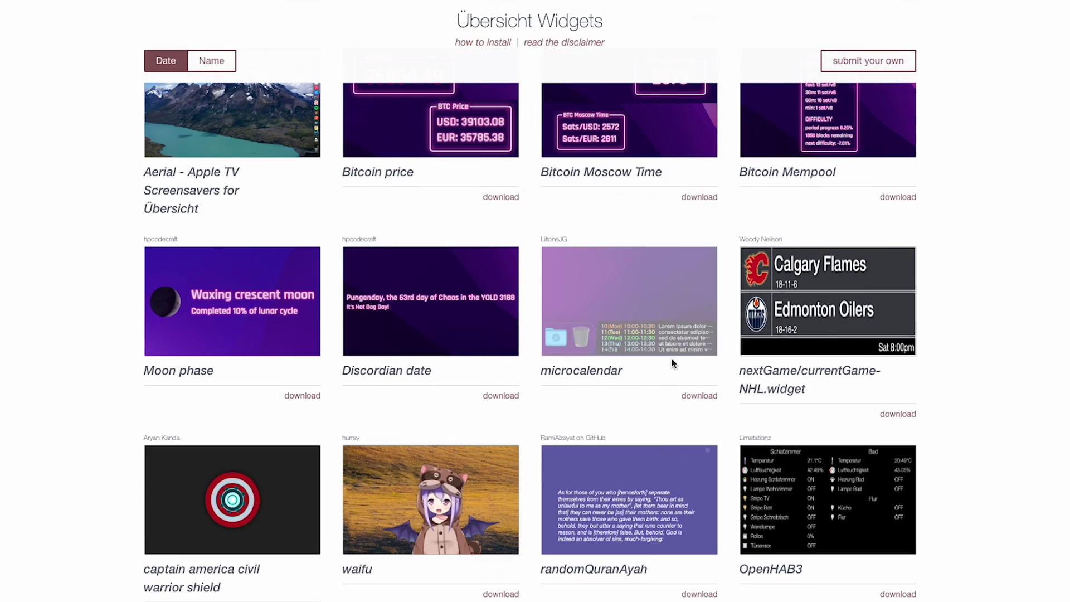
{"action": "scroll", "coordinate": [673, 363], "scroll_direction": "down", "scroll_amount": 12}
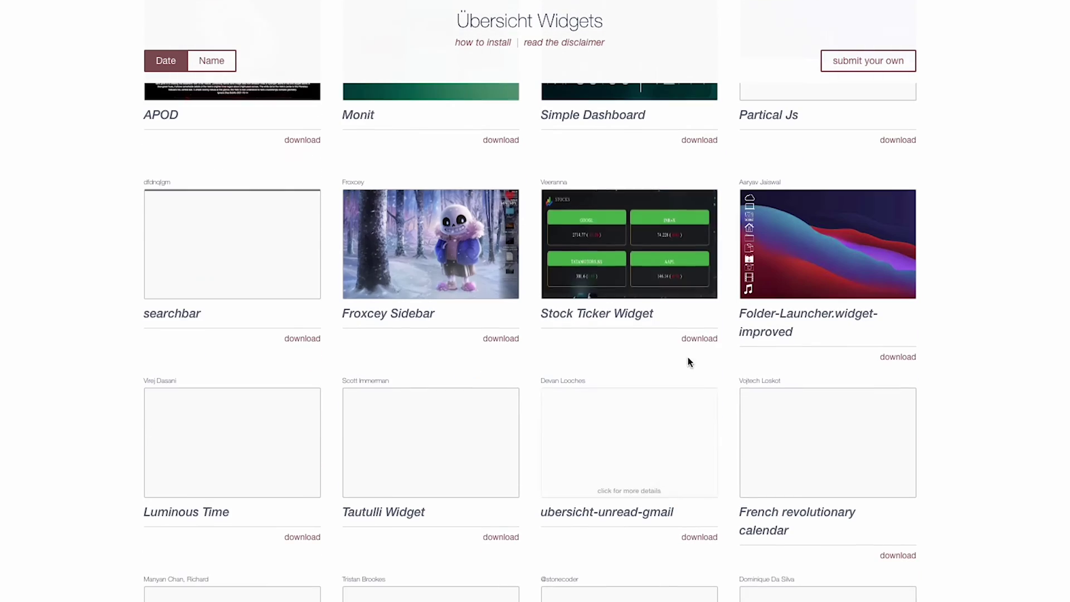
{"action": "scroll", "coordinate": [267, 379], "scroll_direction": "down", "scroll_amount": 4}
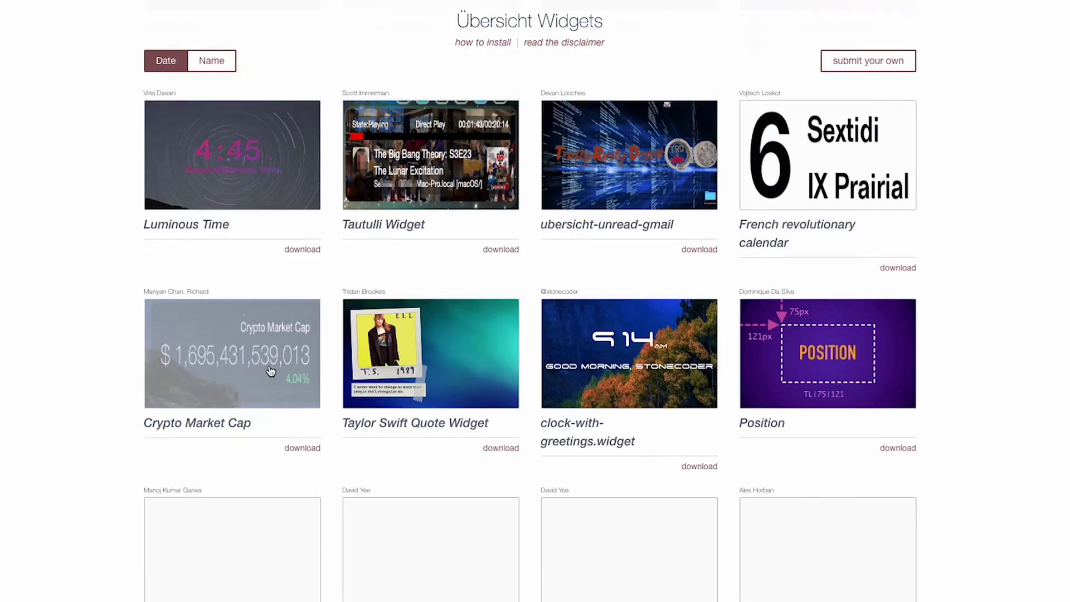
{"action": "scroll", "coordinate": [298, 371], "scroll_direction": "down", "scroll_amount": 6}
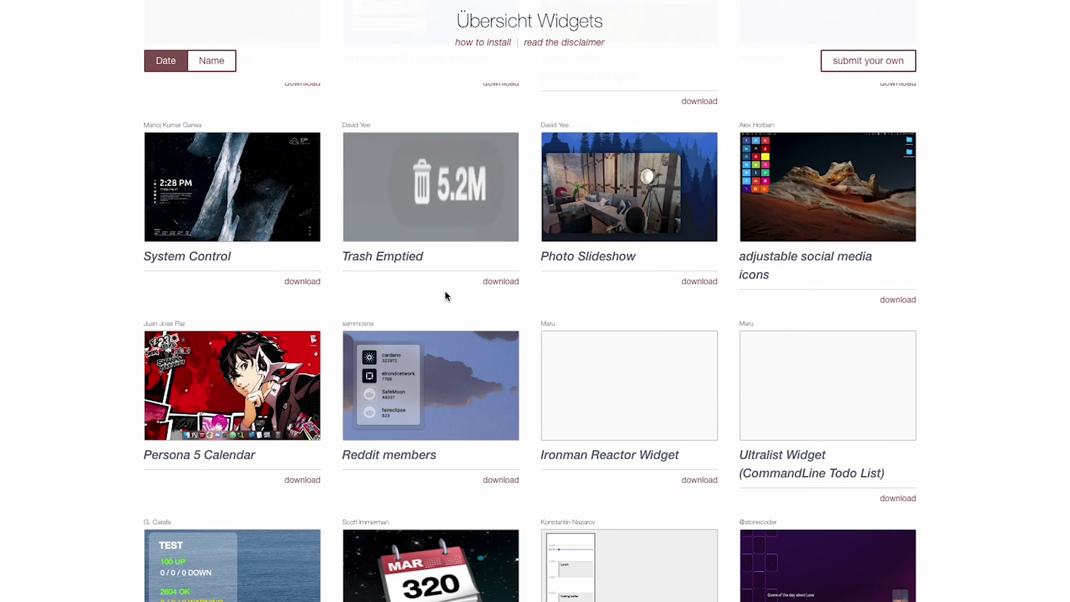
{"action": "scroll", "coordinate": [303, 262], "scroll_direction": "down", "scroll_amount": 5}
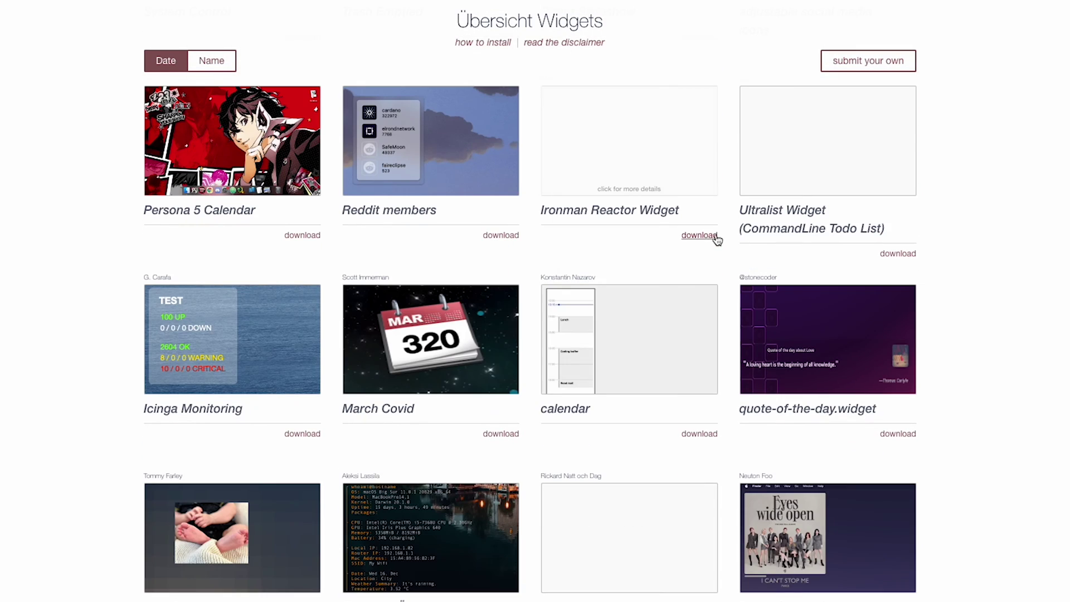
{"action": "scroll", "coordinate": [563, 296], "scroll_direction": "down", "scroll_amount": 4}
{"action": "scroll", "coordinate": [629, 359], "scroll_direction": "down", "scroll_amount": 5}
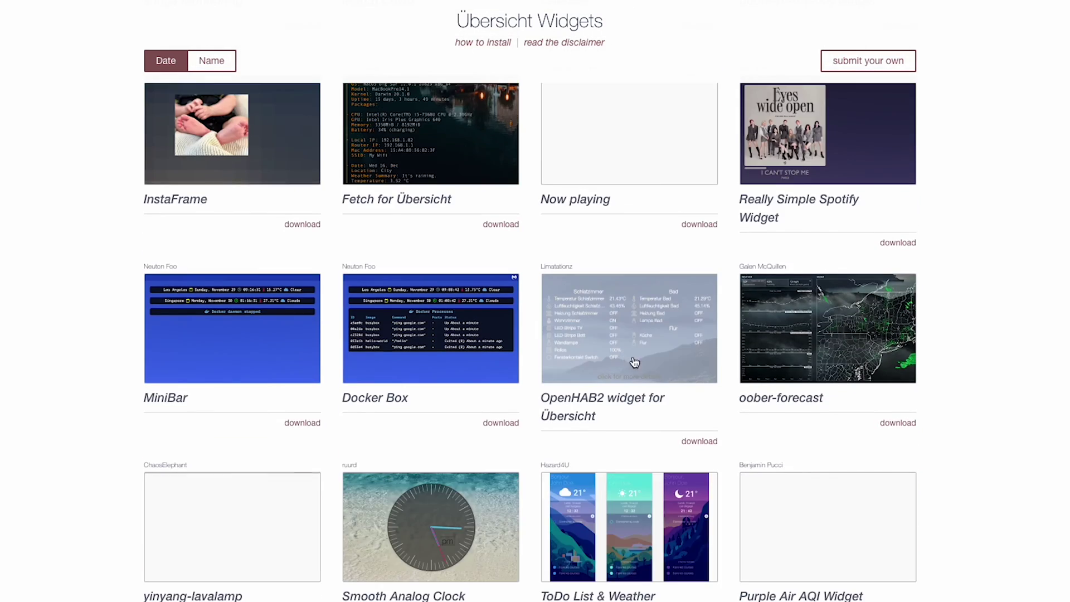
{"action": "scroll", "coordinate": [501, 401], "scroll_direction": "down", "scroll_amount": 5}
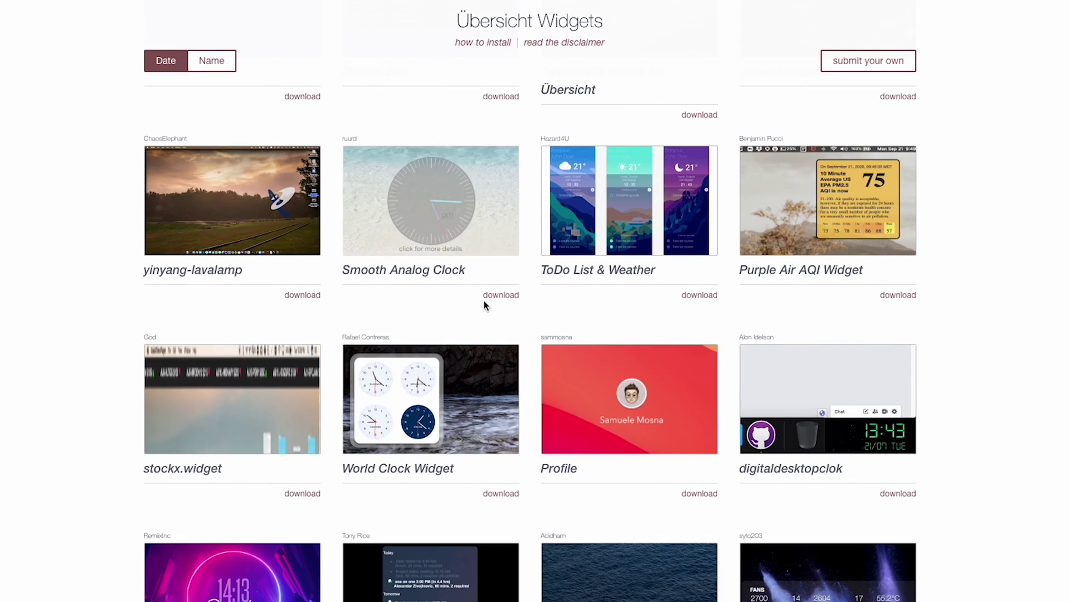
{"action": "scroll", "coordinate": [443, 367], "scroll_direction": "down", "scroll_amount": 5}
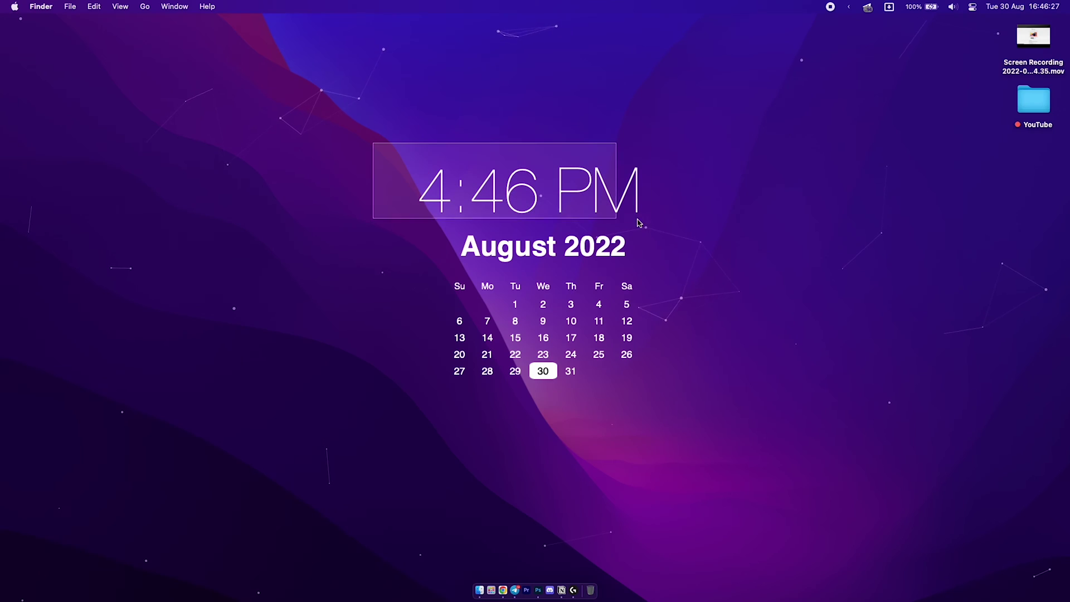
{"action": "left_click_drag", "start_coordinate": [639, 222], "coordinate": [695, 235]}
{"action": "left_click_drag", "start_coordinate": [361, 231], "coordinate": [747, 411]}
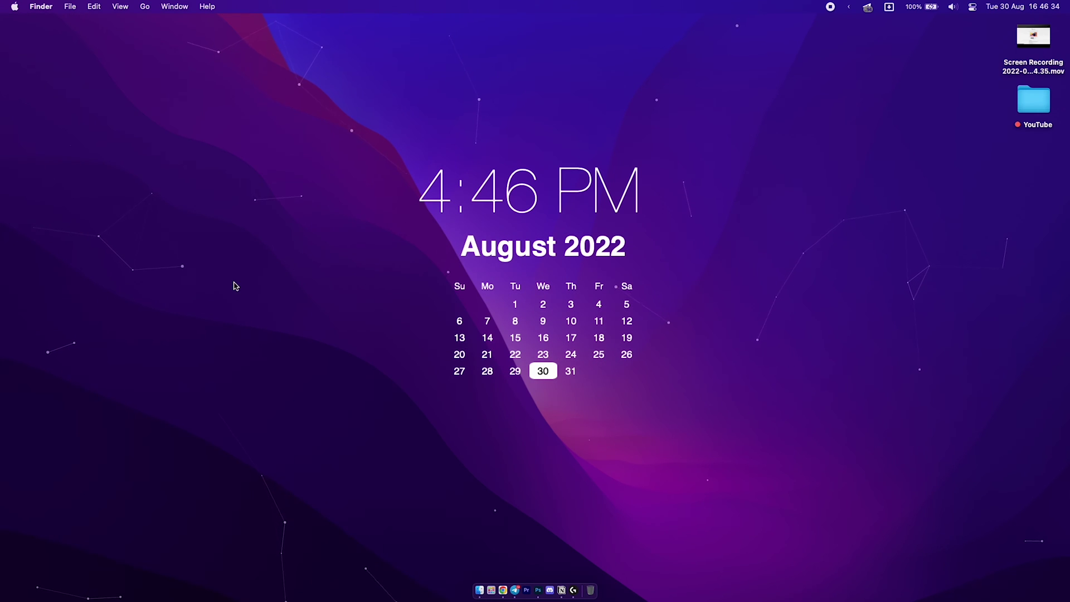
Step: Bring up the Übersicht Widgets gallery page listing Twitch widget, things3 and btc-usd
{"action": "left_click_drag", "start_coordinate": [169, 434], "coordinate": [369, 546]}
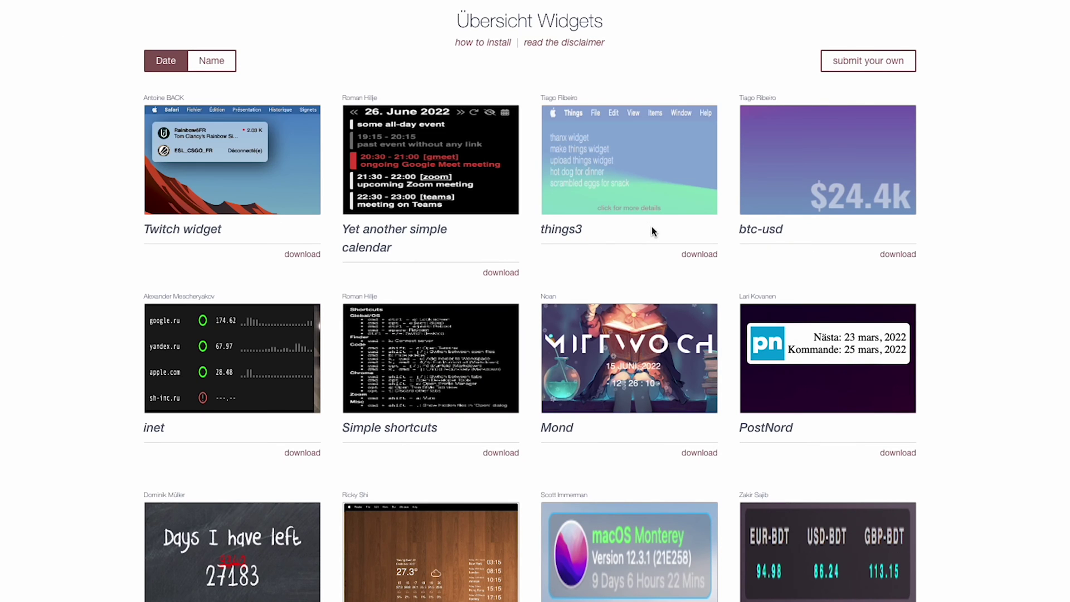
Step: Find simple-white-calendar in the gallery, open its details and download it
{"action": "scroll", "coordinate": [424, 303], "scroll_direction": "down", "scroll_amount": 3}
{"action": "scroll", "coordinate": [424, 303], "scroll_direction": "down", "scroll_amount": 20}
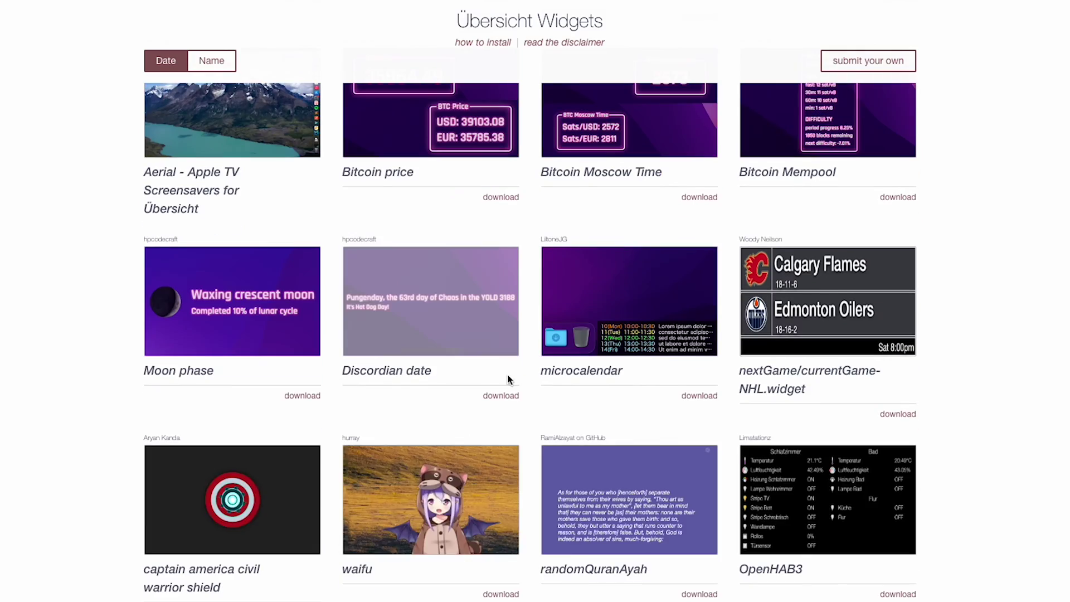
{"action": "scroll", "coordinate": [874, 397], "scroll_direction": "up", "scroll_amount": 10}
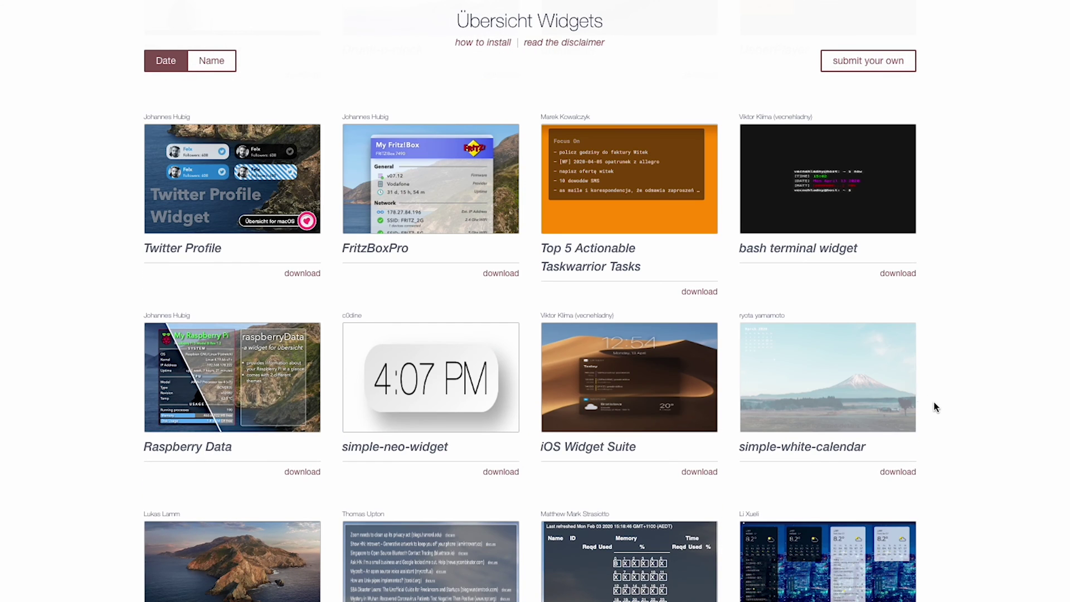
{"action": "left_click", "coordinate": [858, 370]}
{"action": "left_click", "coordinate": [727, 148]}
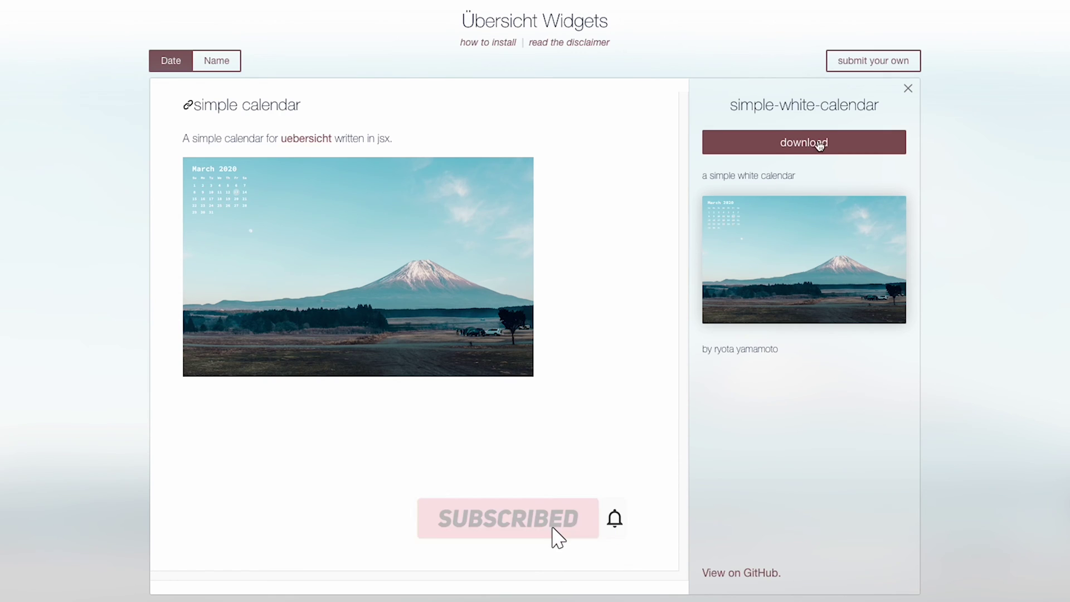
{"action": "left_click", "coordinate": [784, 144]}
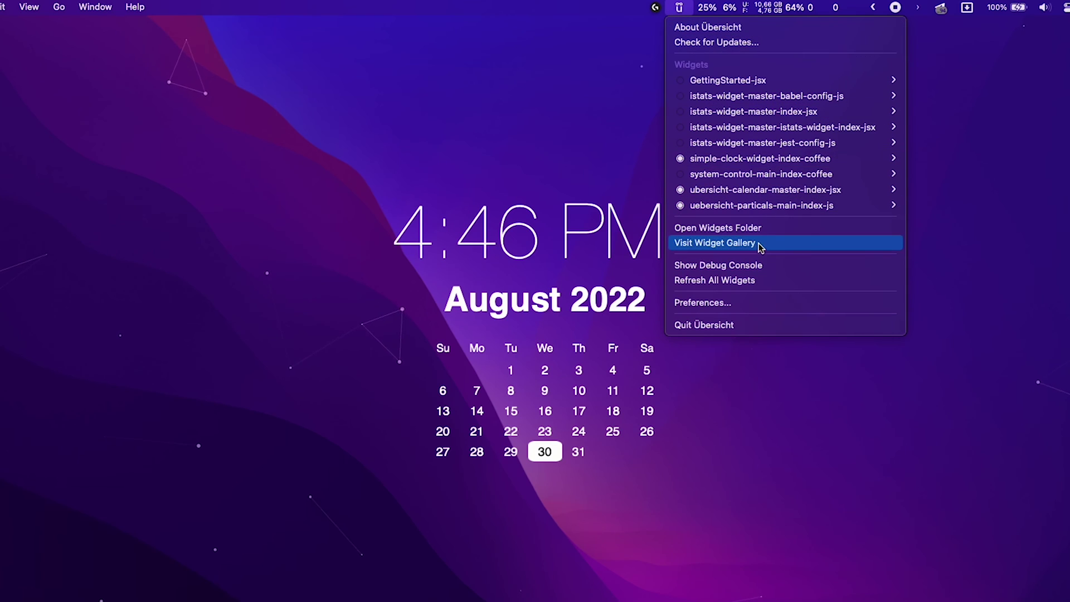
Step: Open Übersicht's widgets folder beside Downloads and unzip simple-white-calendar.widget.zip
{"action": "mouse_move", "coordinate": [780, 158]}
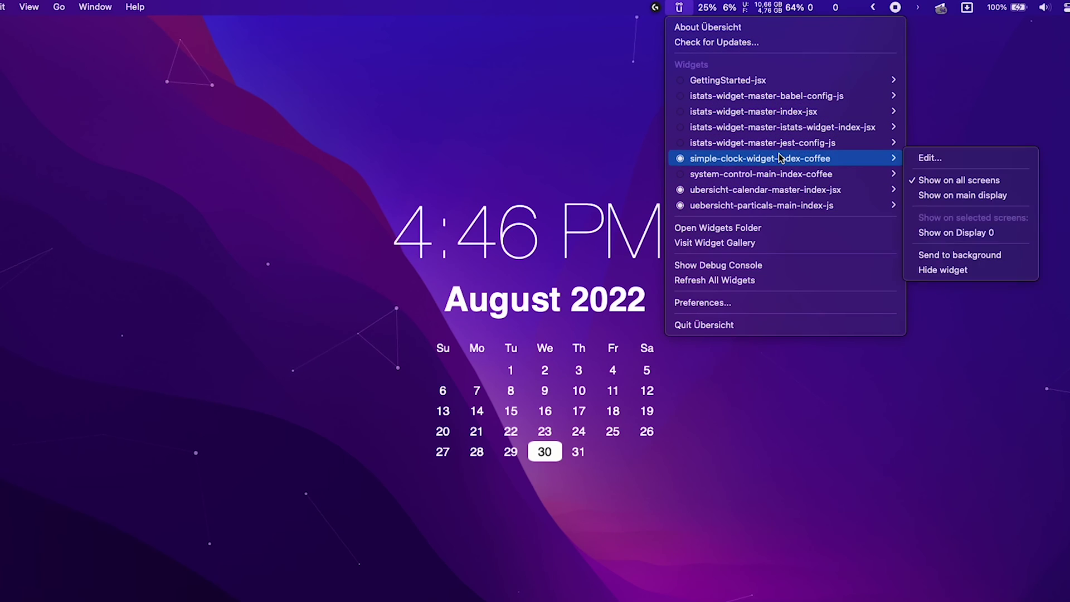
{"action": "left_click", "coordinate": [794, 233]}
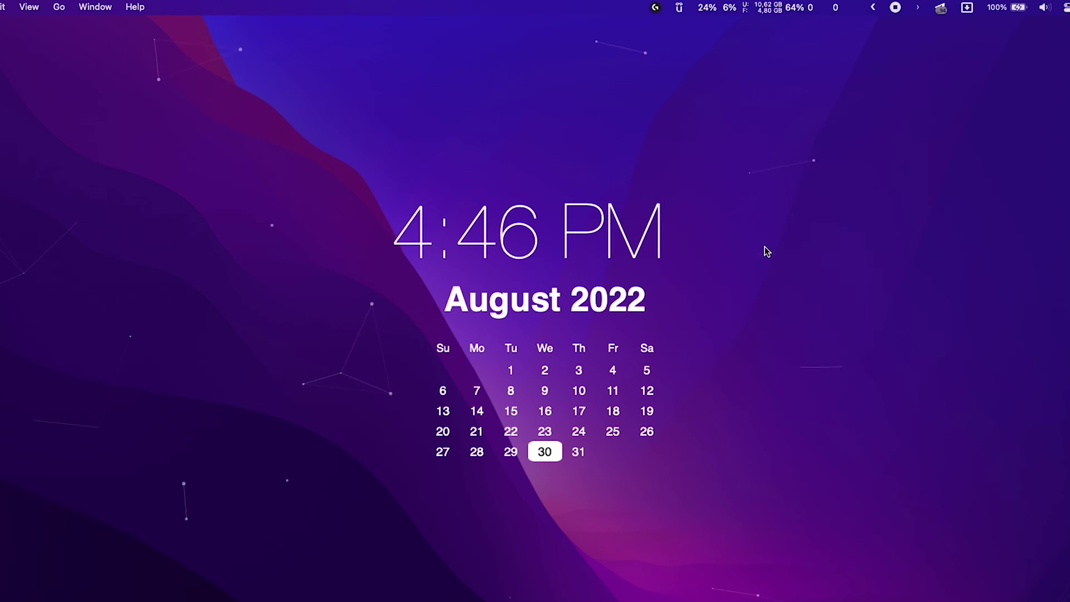
{"action": "left_click_drag", "start_coordinate": [522, 205], "coordinate": [485, 205]}
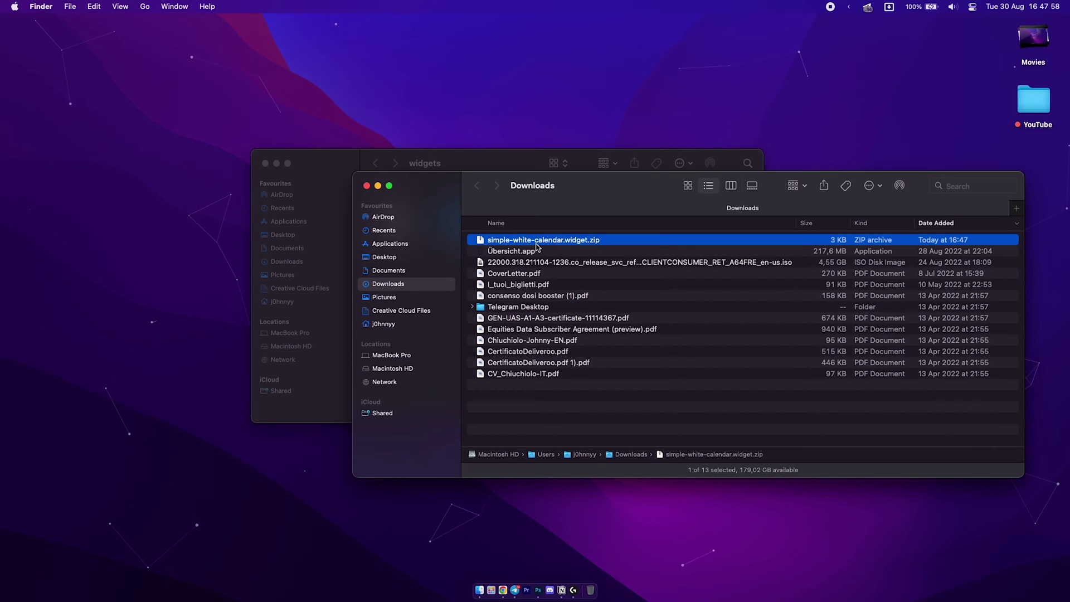
{"action": "double_click", "coordinate": [536, 241]}
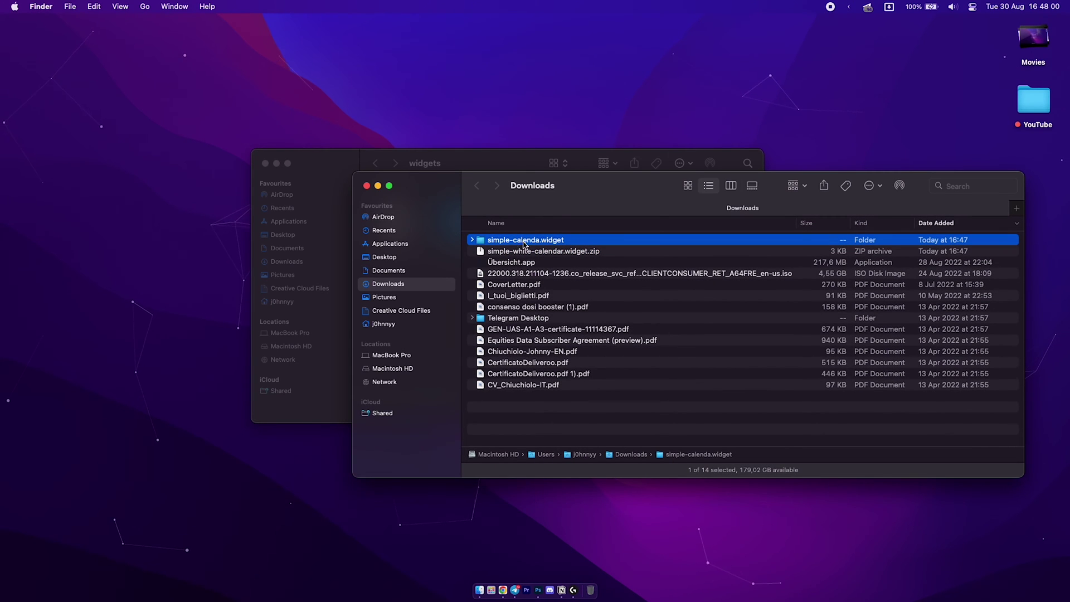
Step: Move the unzipped simple-calenda.widget folder into Übersicht's widgets folder
{"action": "left_click_drag", "start_coordinate": [579, 185], "coordinate": [719, 256]}
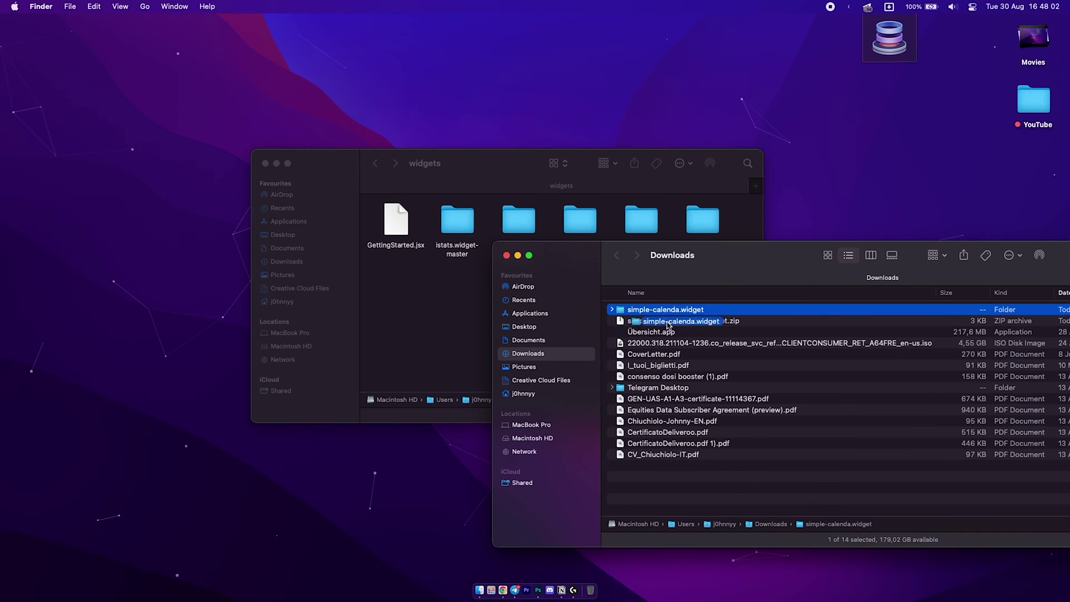
{"action": "left_click_drag", "start_coordinate": [660, 314], "coordinate": [653, 318]}
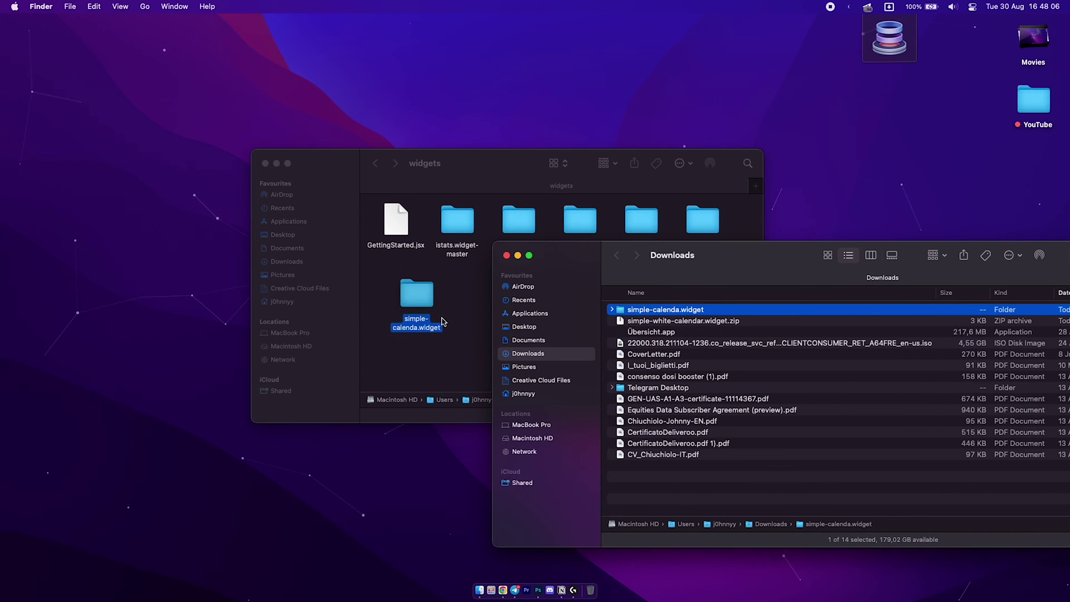
{"action": "left_click_drag", "start_coordinate": [443, 321], "coordinate": [453, 327]}
{"action": "left_click_drag", "start_coordinate": [503, 197], "coordinate": [506, 181]}
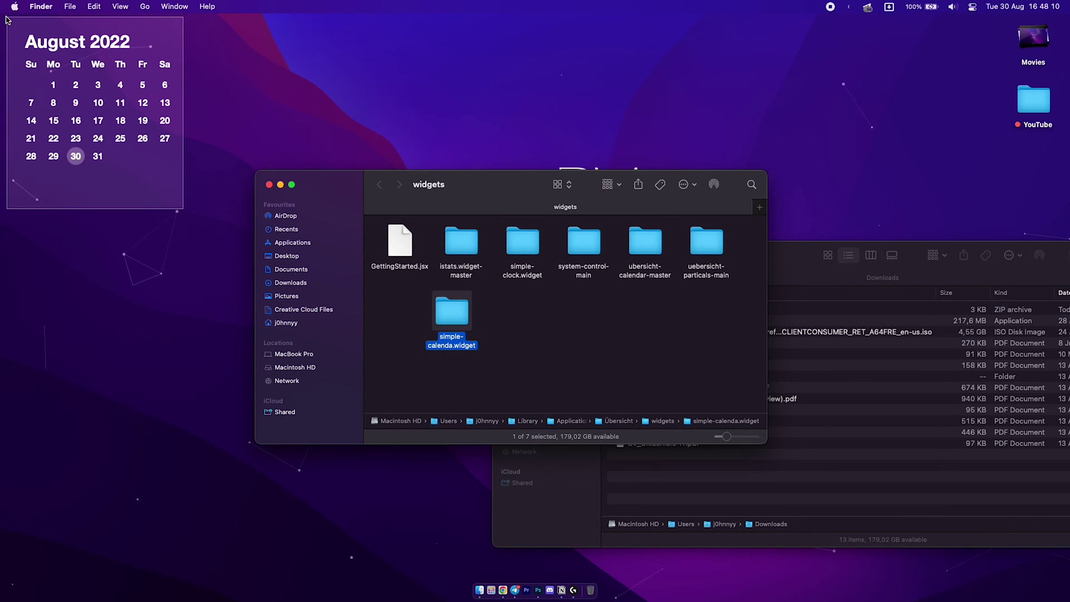
{"action": "left_click", "coordinate": [141, 134]}
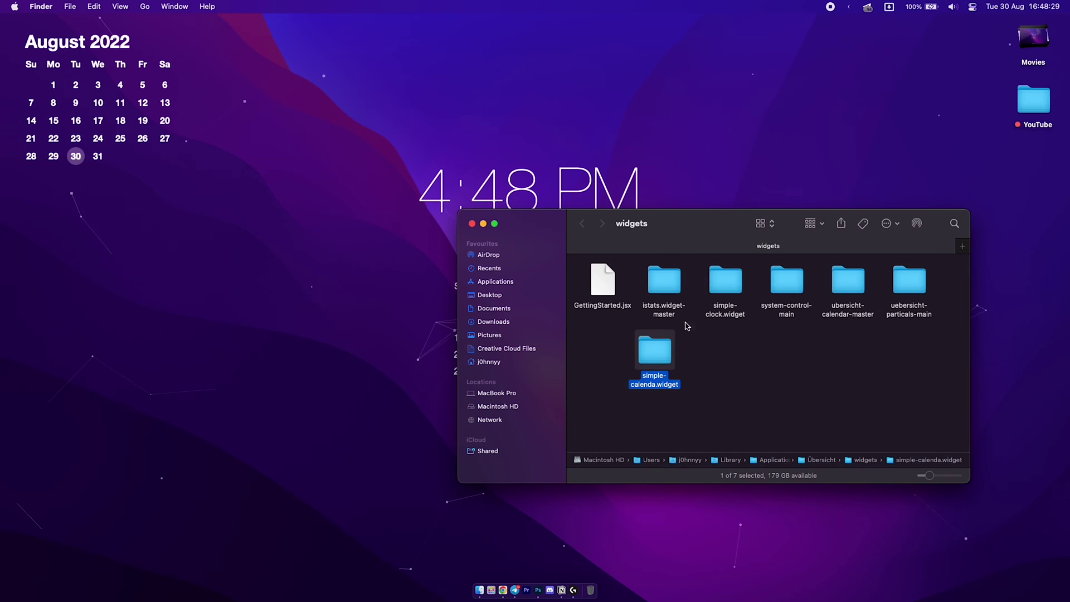
Step: Open simple-calendar.jsx from simple-calenda.widget in TextEdit
{"action": "double_click", "coordinate": [655, 352]}
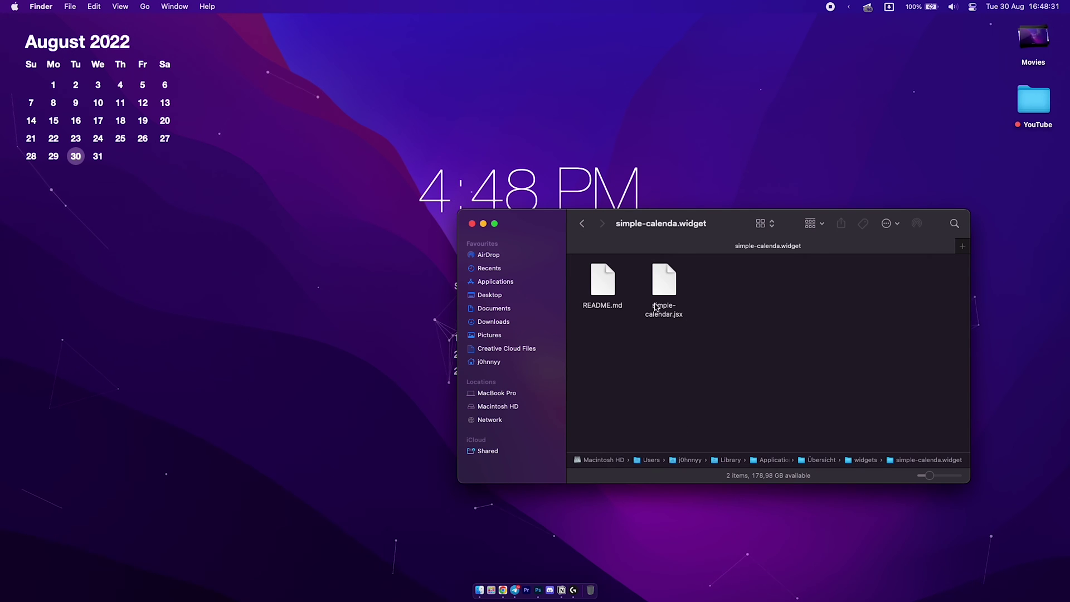
{"action": "left_click", "coordinate": [666, 284]}
{"action": "right_click", "coordinate": [670, 287]}
{"action": "mouse_move", "coordinate": [719, 302]}
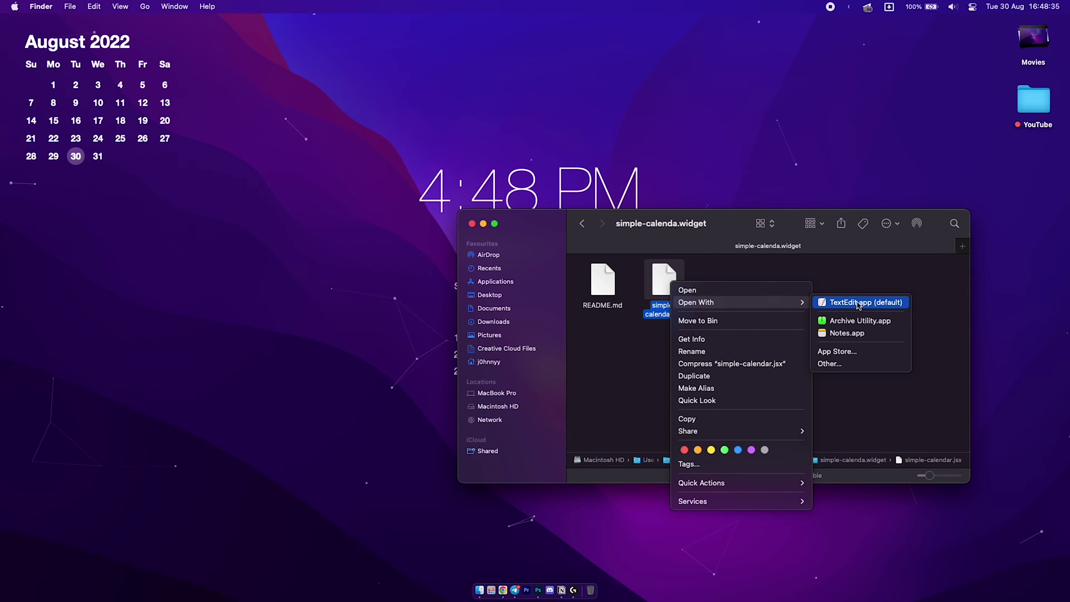
{"action": "left_click", "coordinate": [861, 304]}
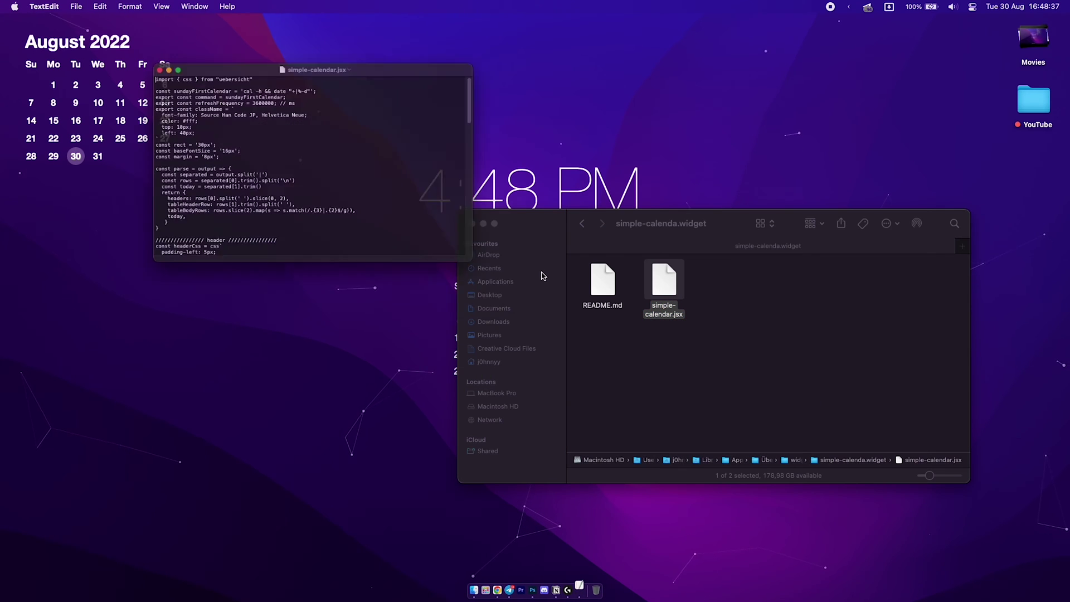
Step: Change the headerCss padding-left from 5px to 10px in simple-calendar.jsx and save
{"action": "left_click_drag", "start_coordinate": [378, 58], "coordinate": [709, 185]}
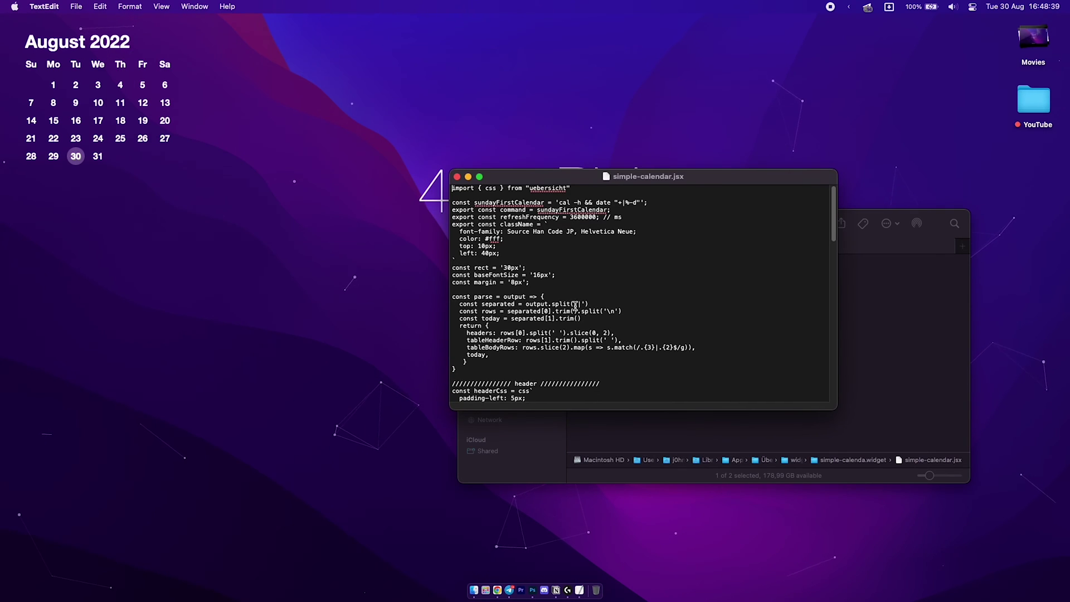
{"action": "scroll", "coordinate": [544, 312], "scroll_direction": "down", "scroll_amount": 5}
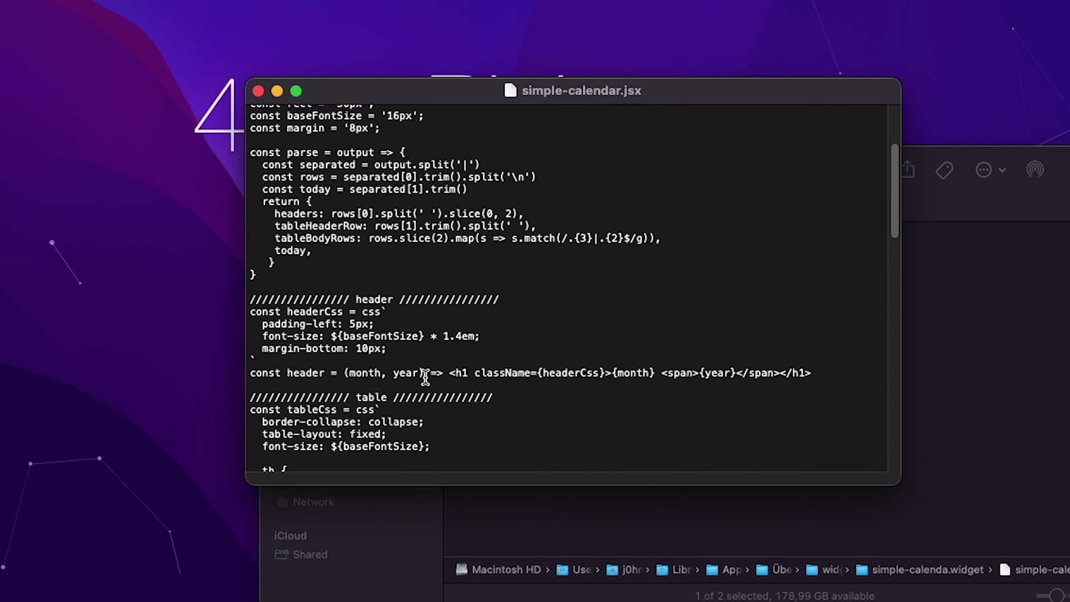
{"action": "scroll", "coordinate": [392, 340], "scroll_direction": "down", "scroll_amount": 2}
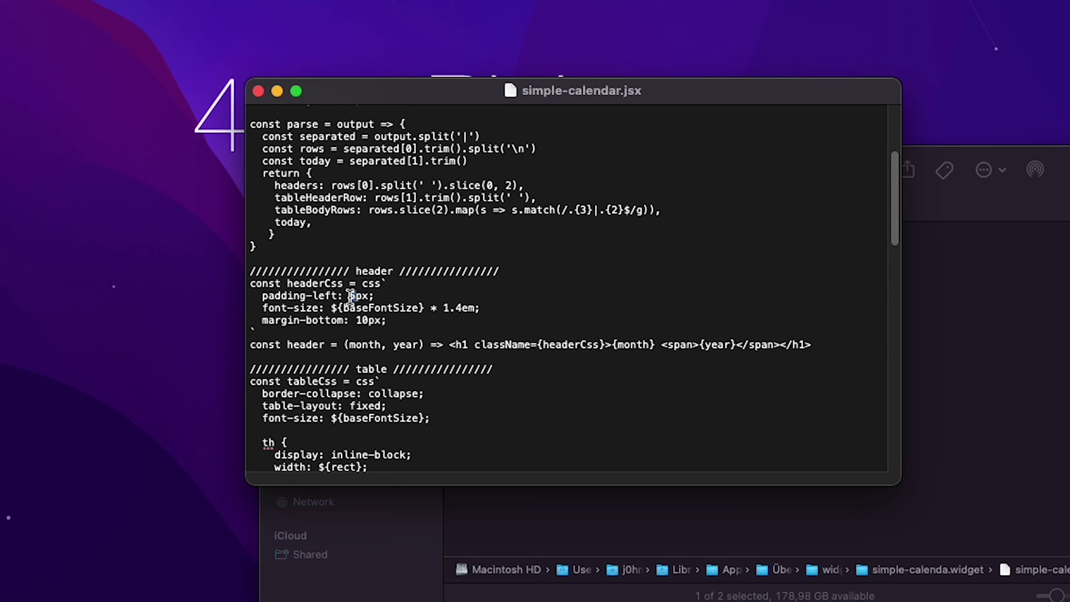
{"action": "type", "text": "10"}
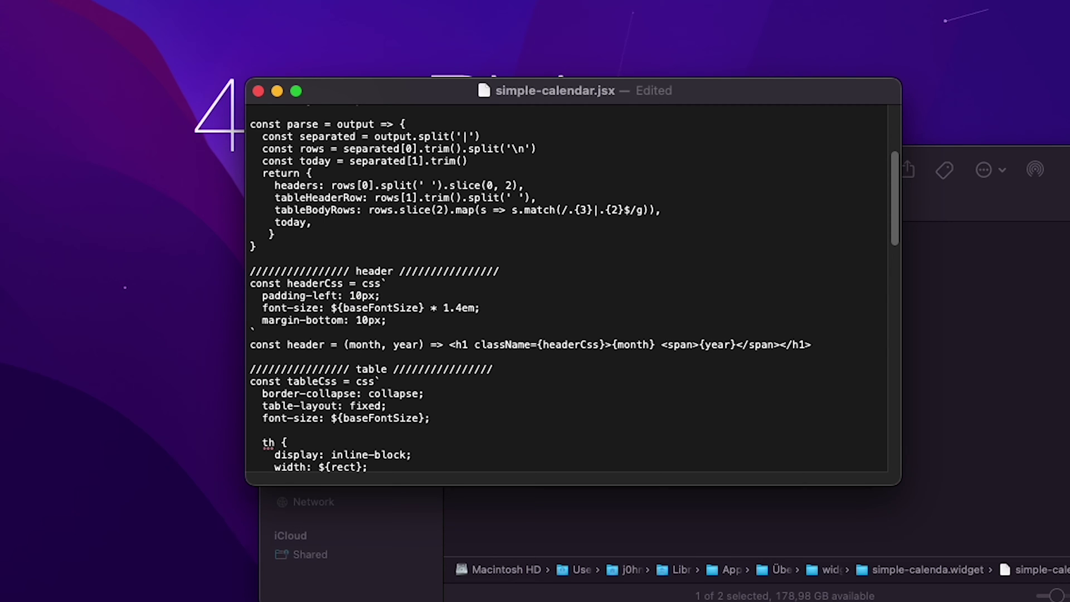
{"action": "key", "text": "super+s"}
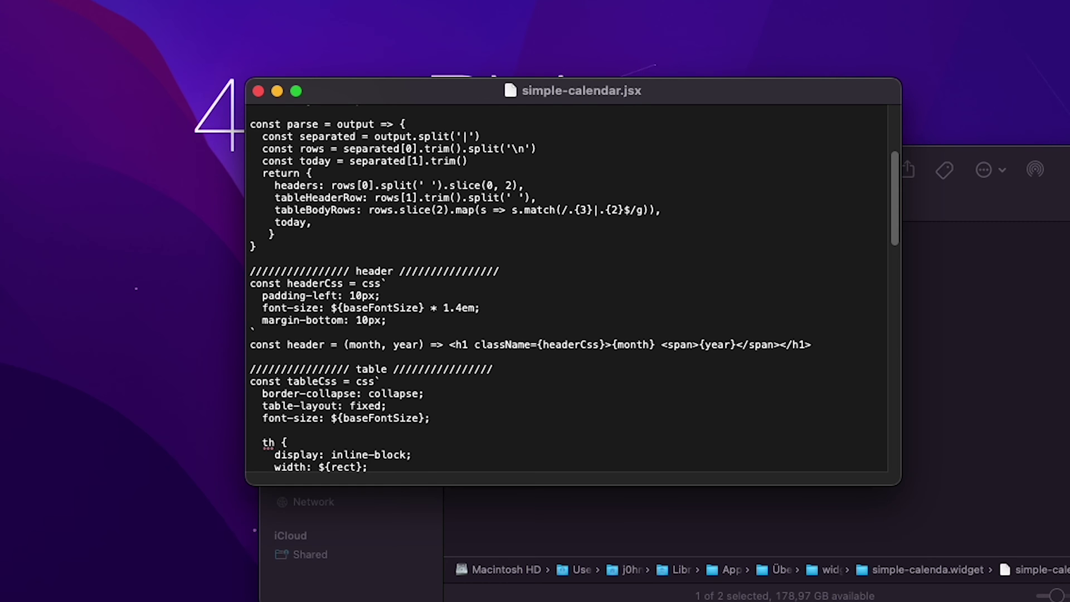
{"action": "scroll", "coordinate": [357, 299], "scroll_direction": "up", "scroll_amount": 5}
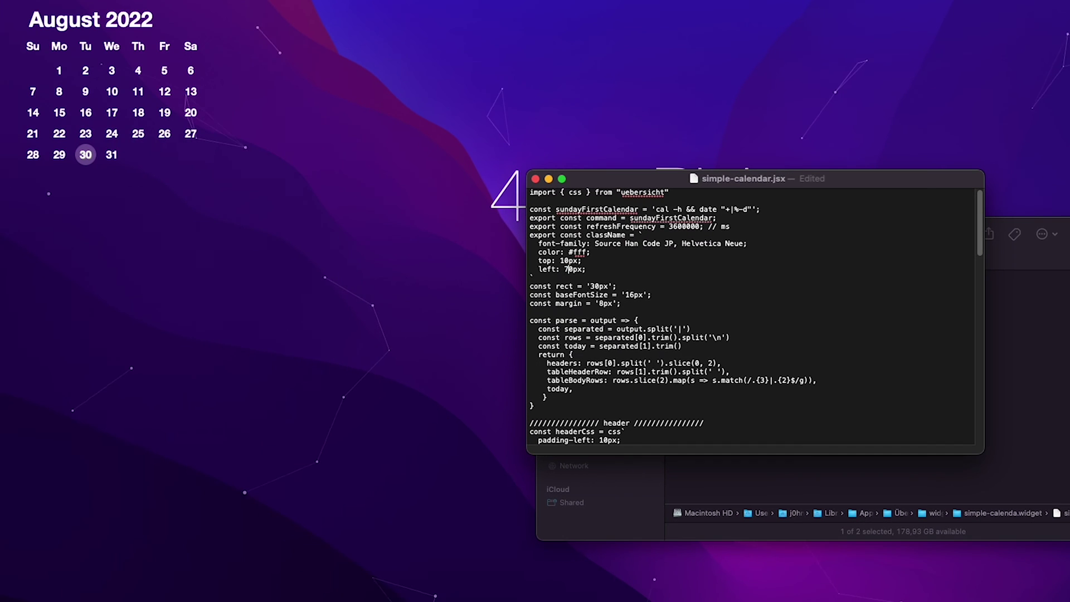
Step: Set the widget's left offset to 700px and save the file
{"action": "key", "text": "super+s"}
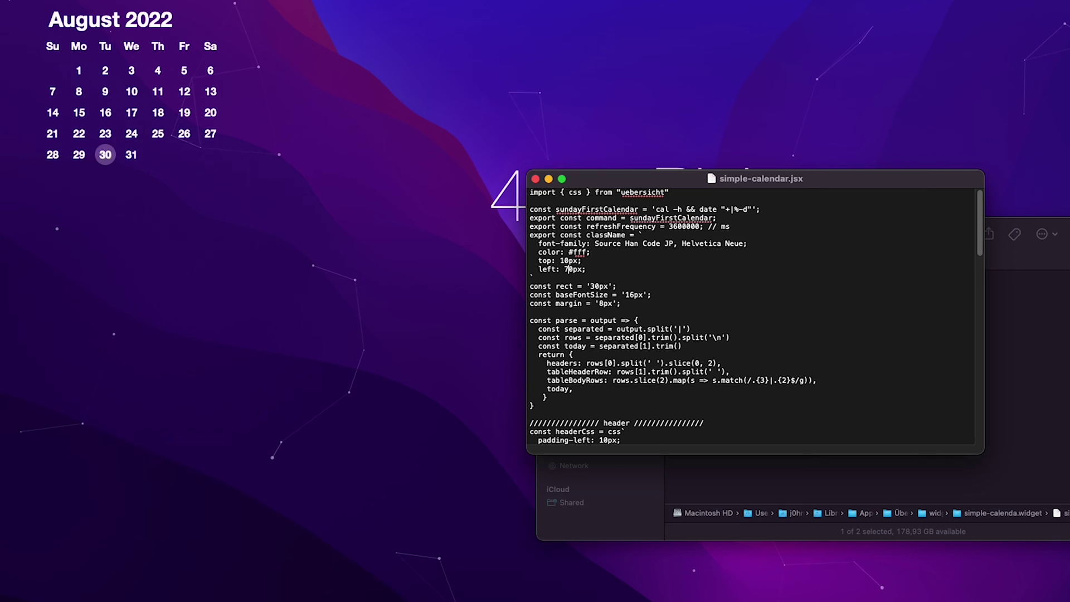
{"action": "type", "text": "0"}
{"action": "key", "text": "super+s"}
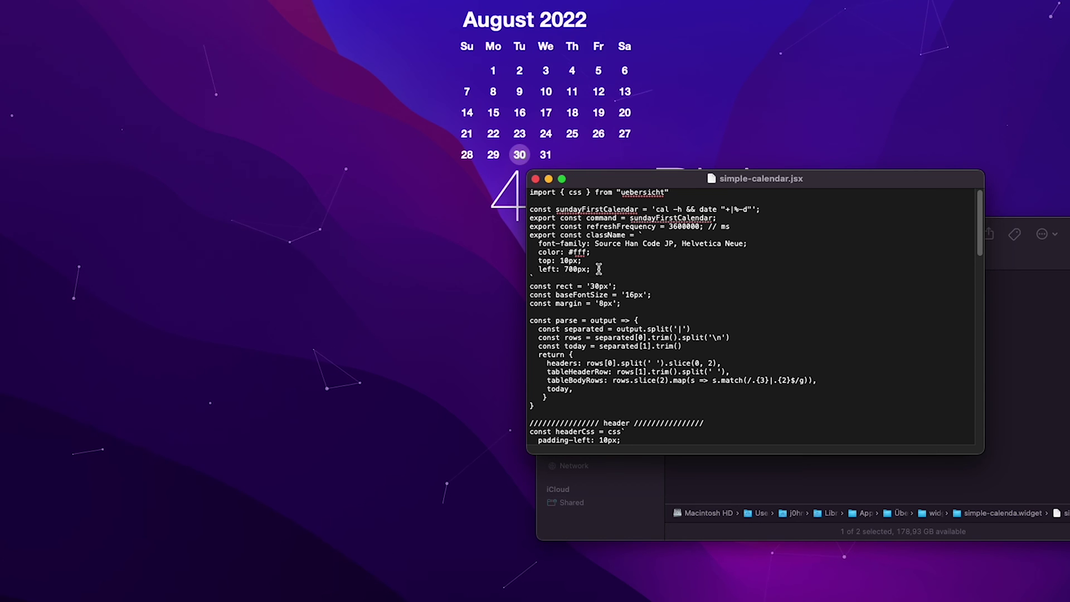
Step: Change the top offset from 10px to 50px and save
{"action": "left_click_drag", "start_coordinate": [560, 261], "coordinate": [569, 261]}
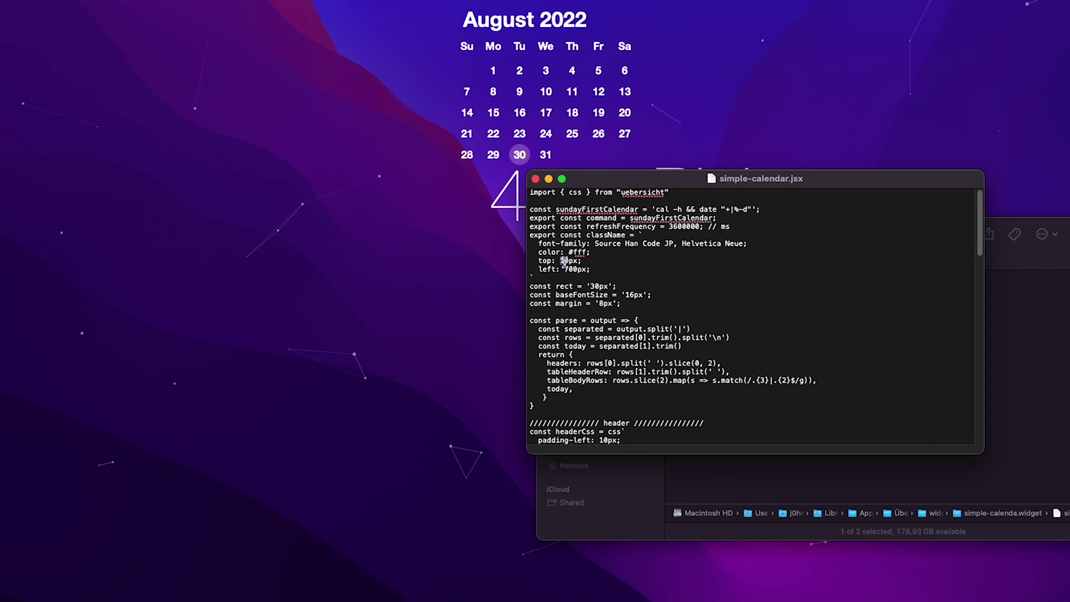
{"action": "type", "text": "5"}
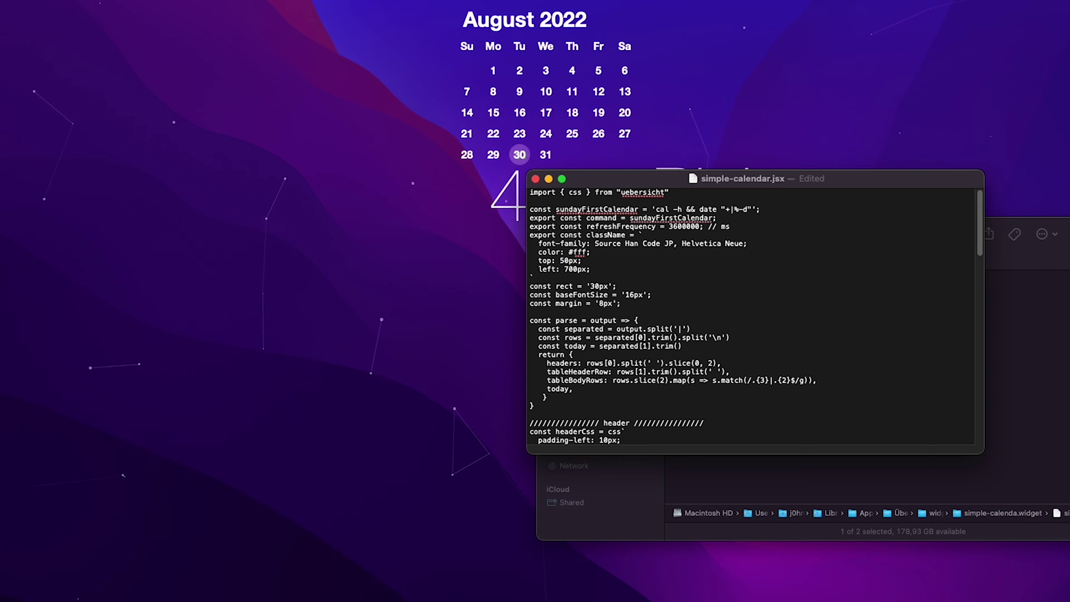
{"action": "key", "text": "super+s"}
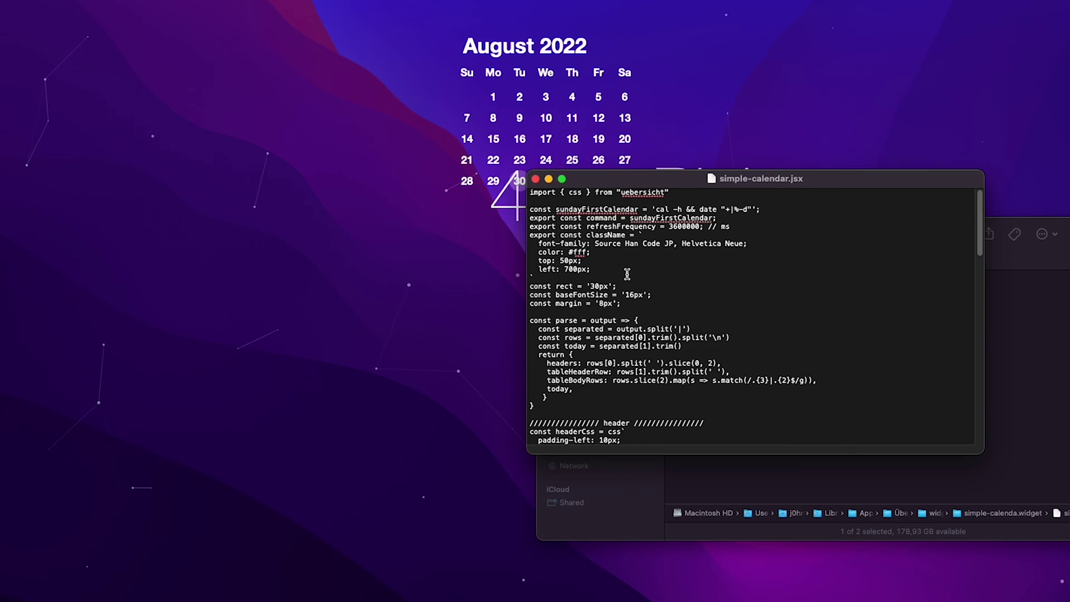